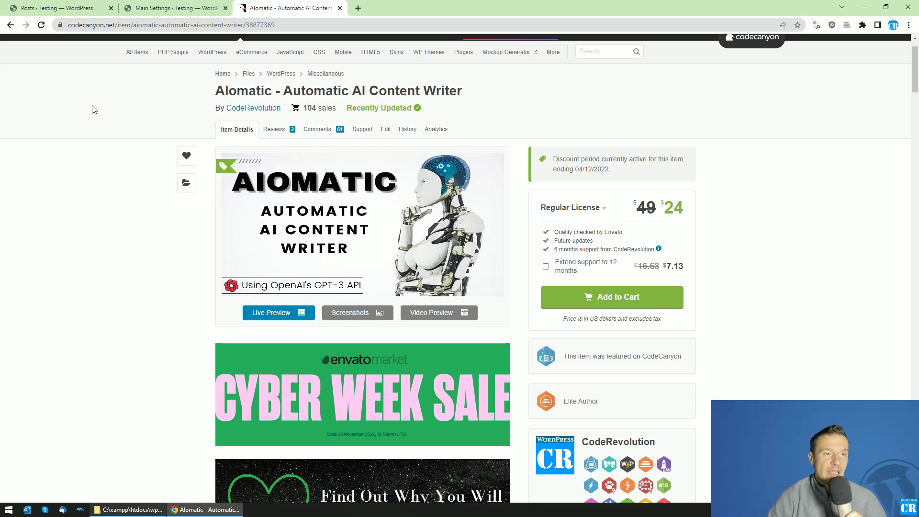
- Copy the Example 3 aiomatic-article shortcode from Aiomatic Main Settings and start a new post
left_click(165, 8)
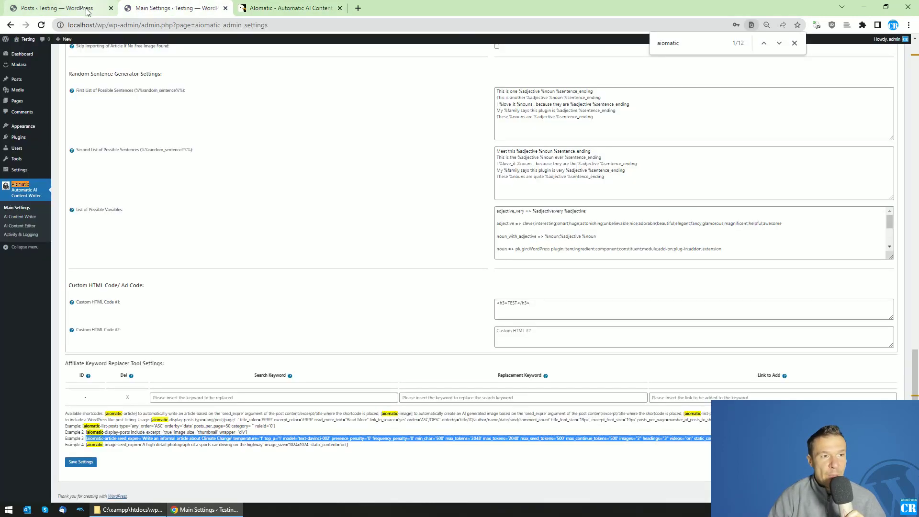
right_click(125, 440)
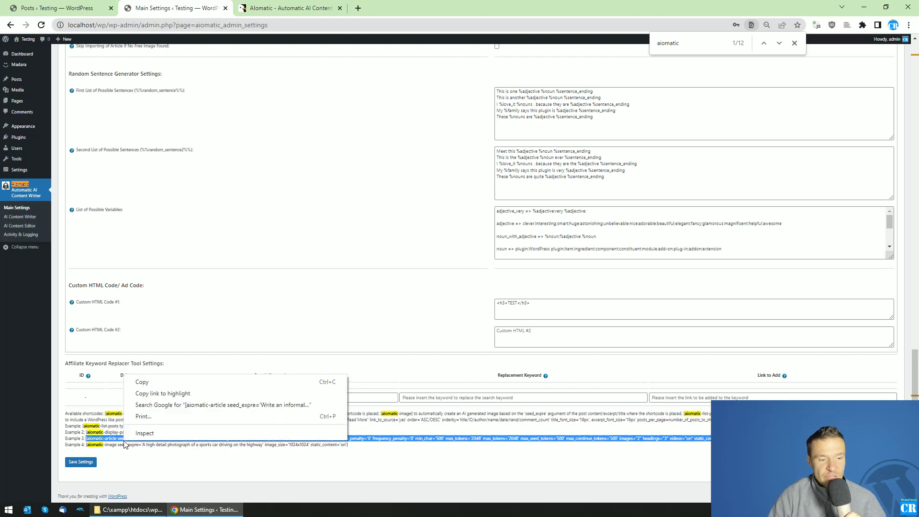
left_click(149, 379)
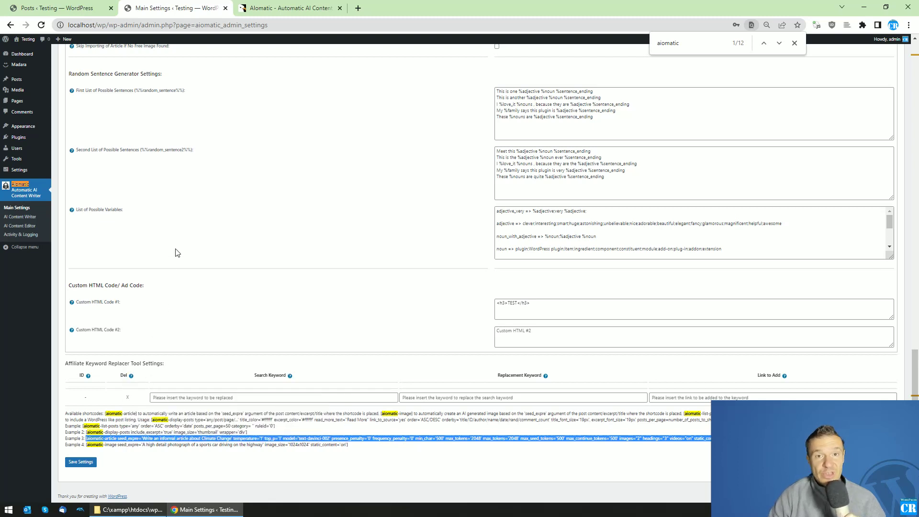
left_click(96, 7)
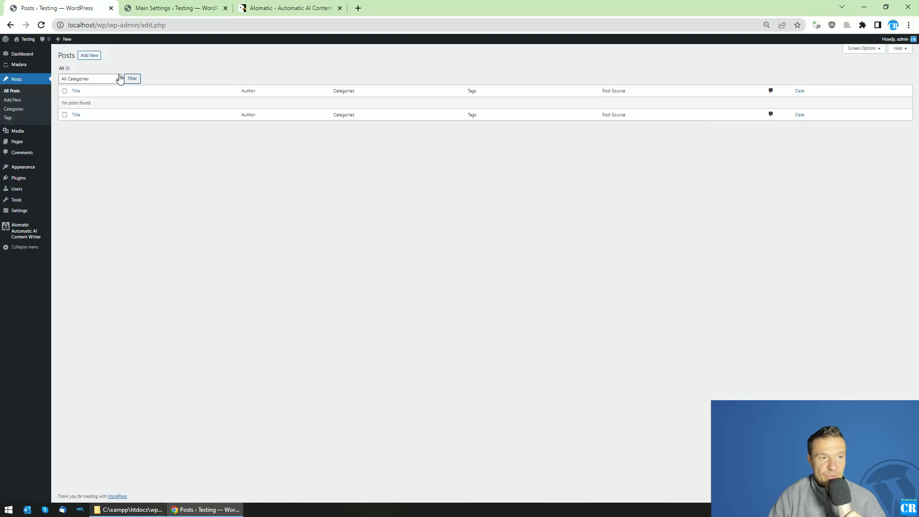
left_click(88, 56)
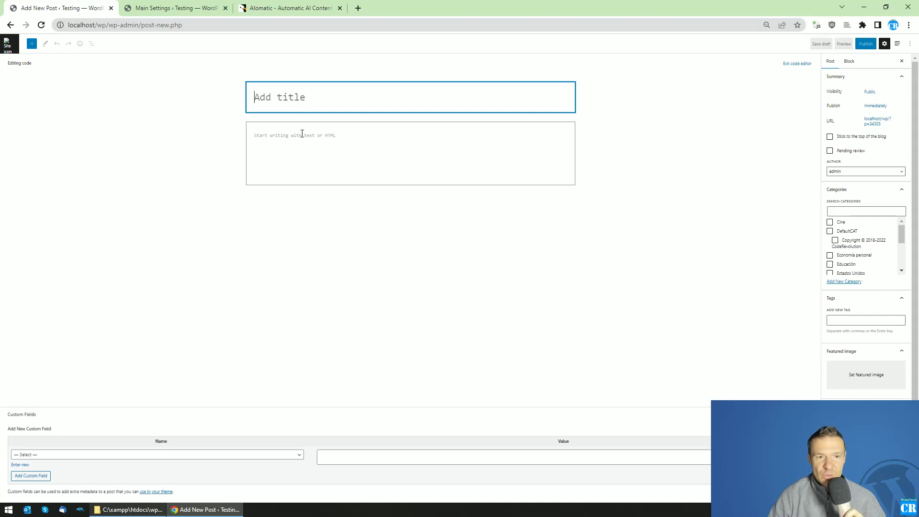
- Paste the copied aiomatic-article shortcode into the new post's content
left_click(911, 44)
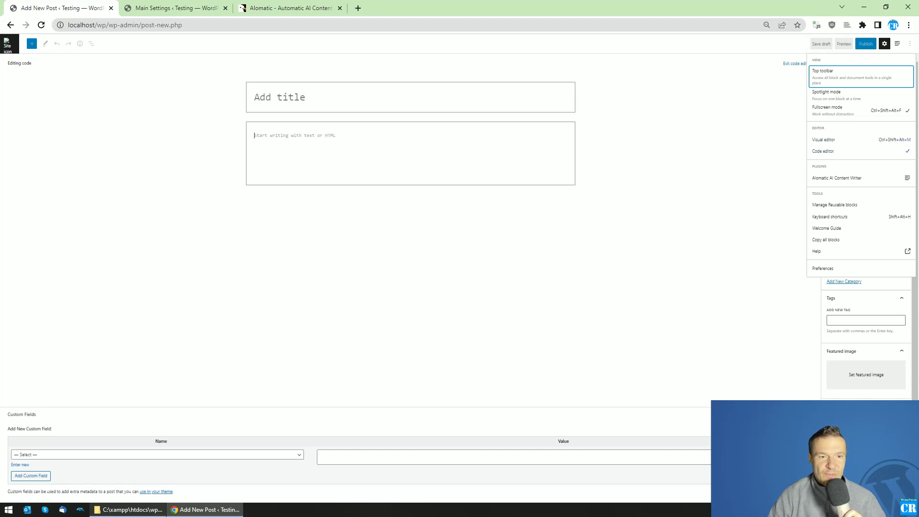
left_click(290, 139)
right_click(282, 135)
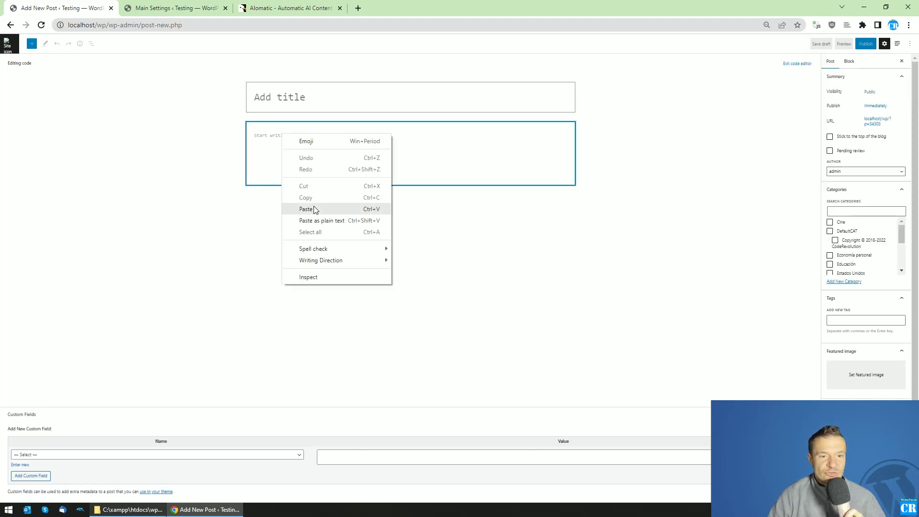
left_click(307, 207)
- Title the post 'how to whiten my teeth?'
left_click(275, 102)
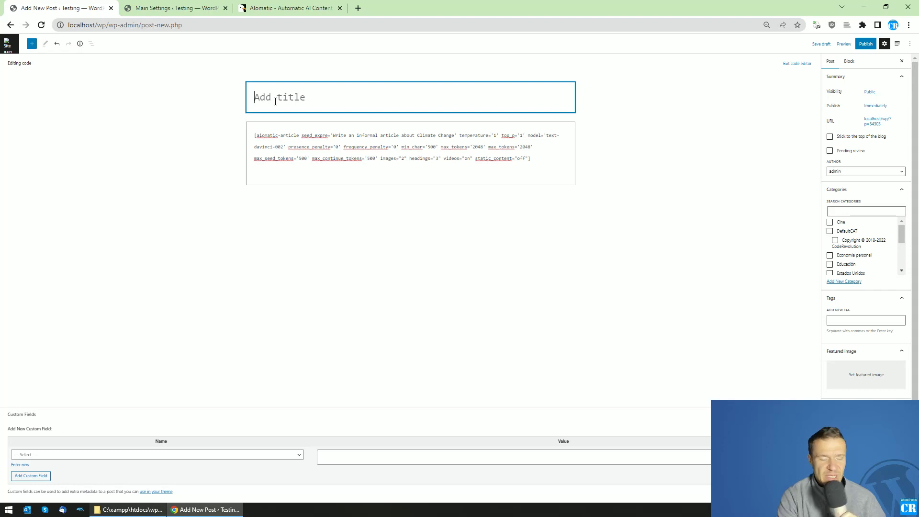
type("T")
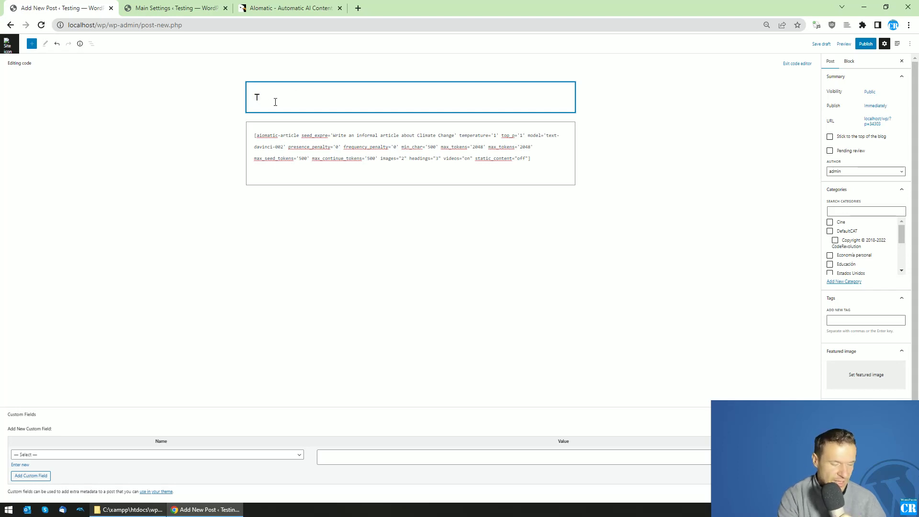
key("BackSpace")
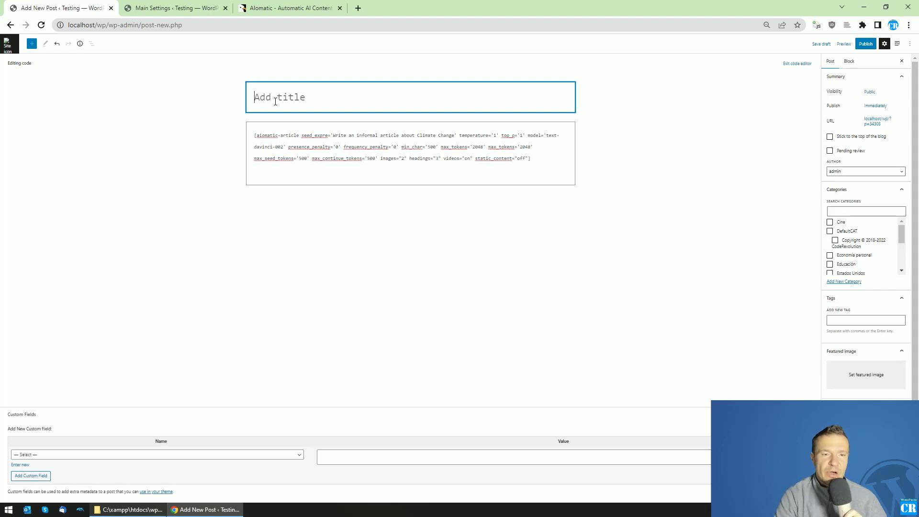
type("how ")
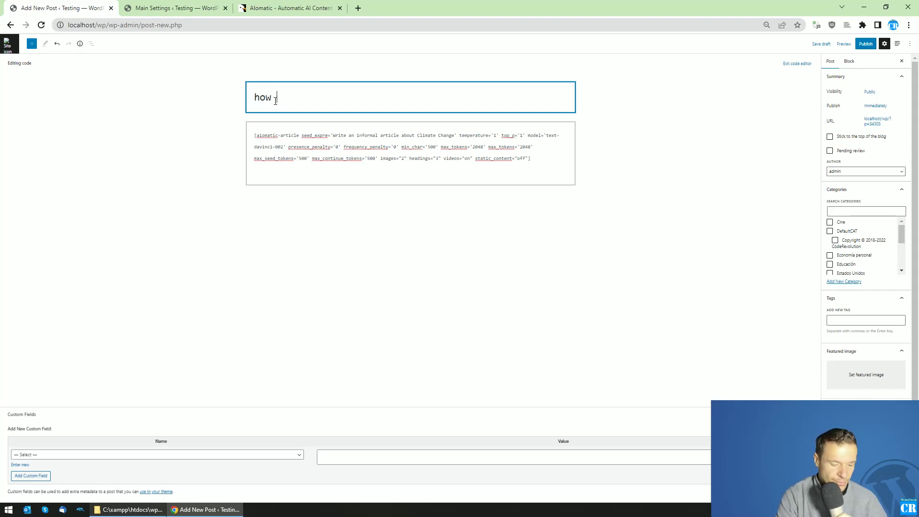
type("to whi")
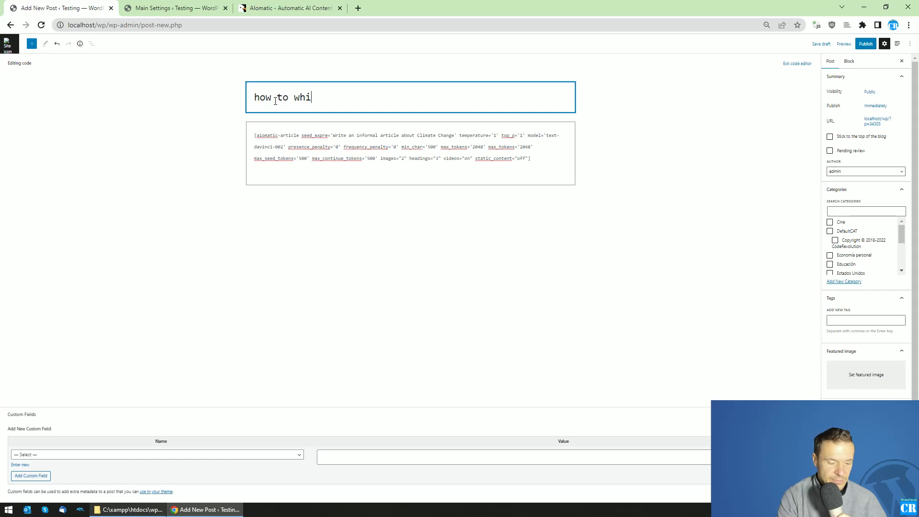
type("ten my te")
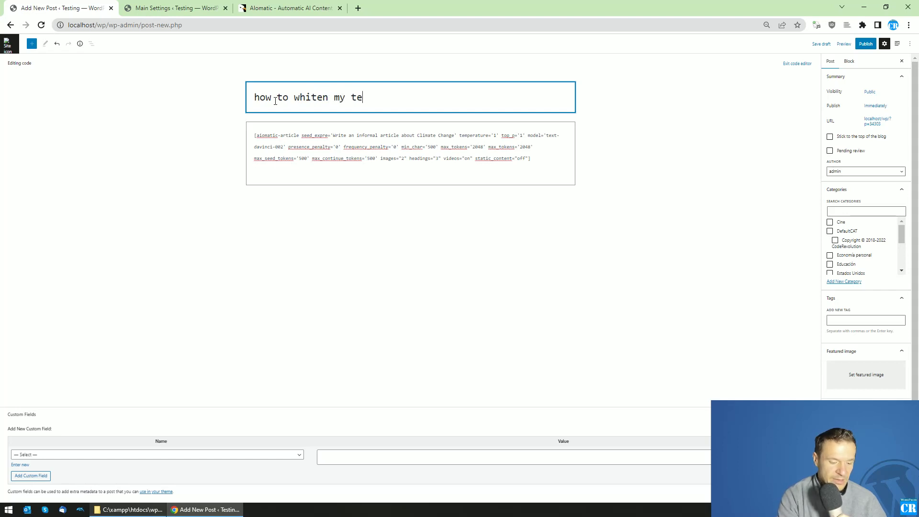
type("eth?")
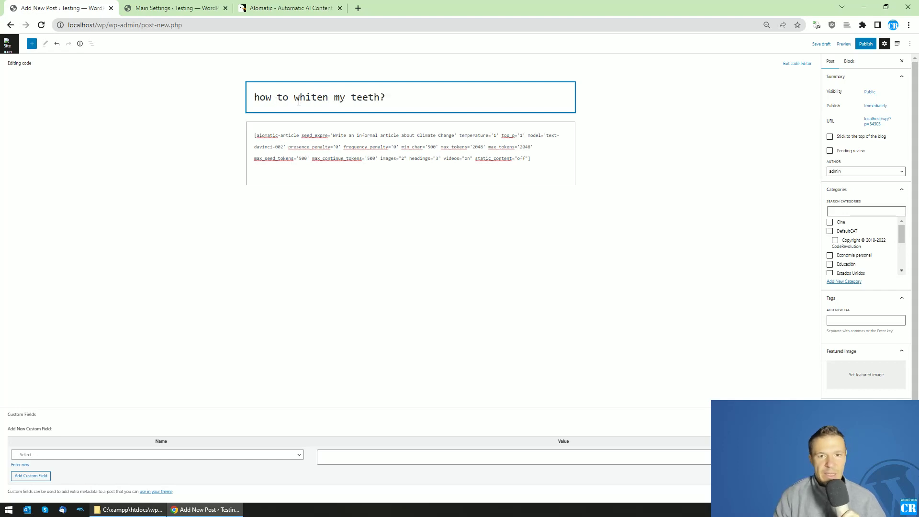
- Replace the Climate Change article prompt with 'How to whiten my teeth fast?' in the shortcode
left_click_drag(334, 136, 454, 136)
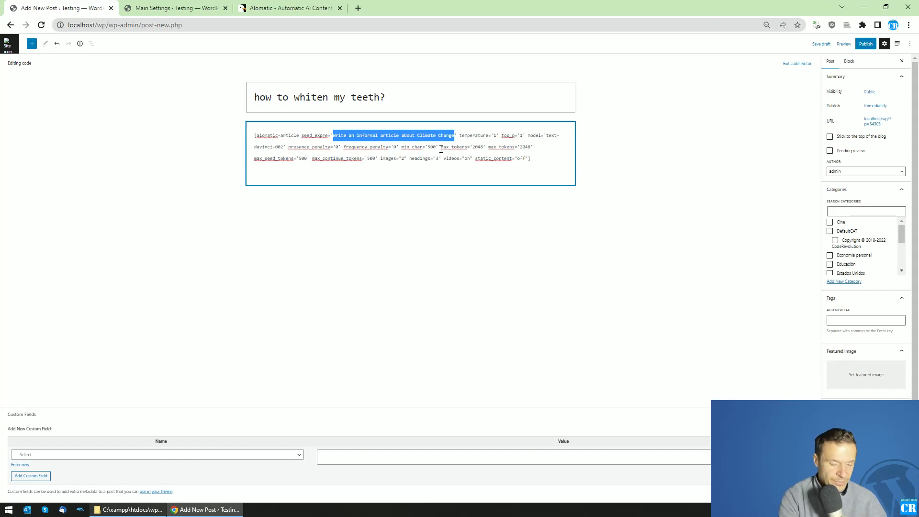
type("How to")
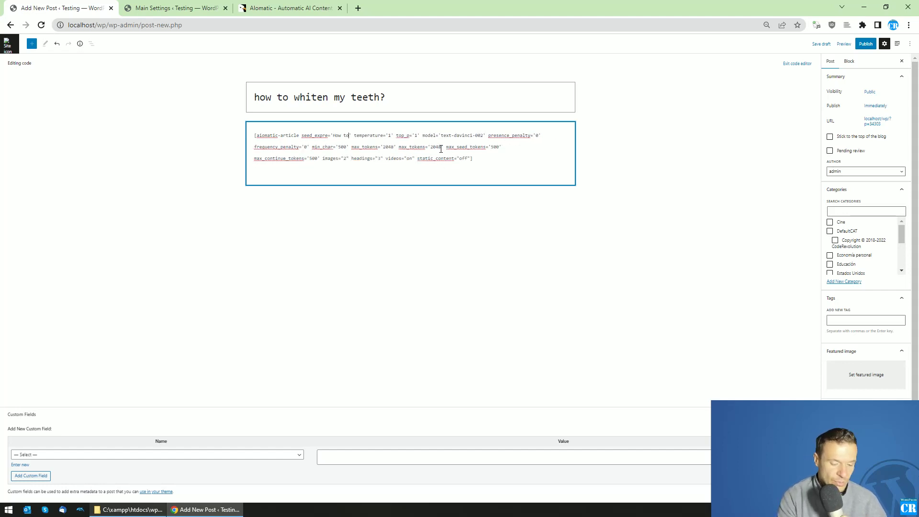
type(" whiten")
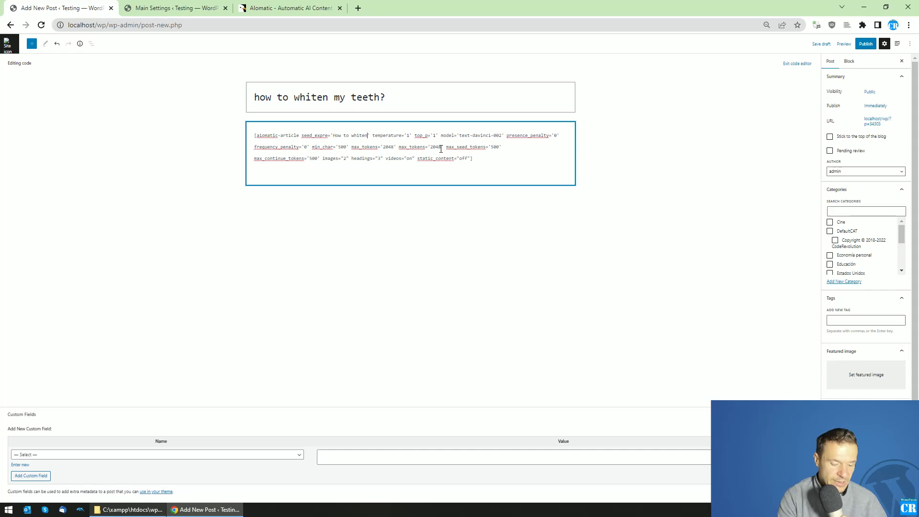
type(" my teeth")
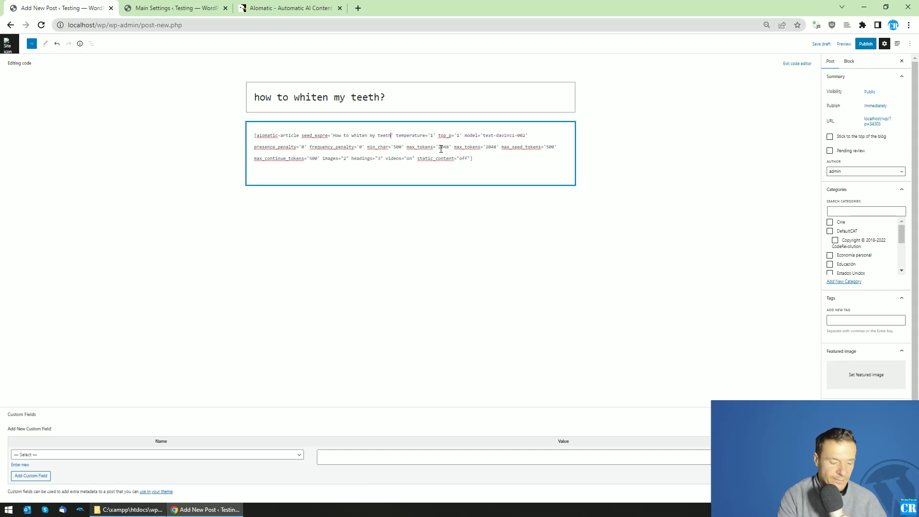
type(" fast")
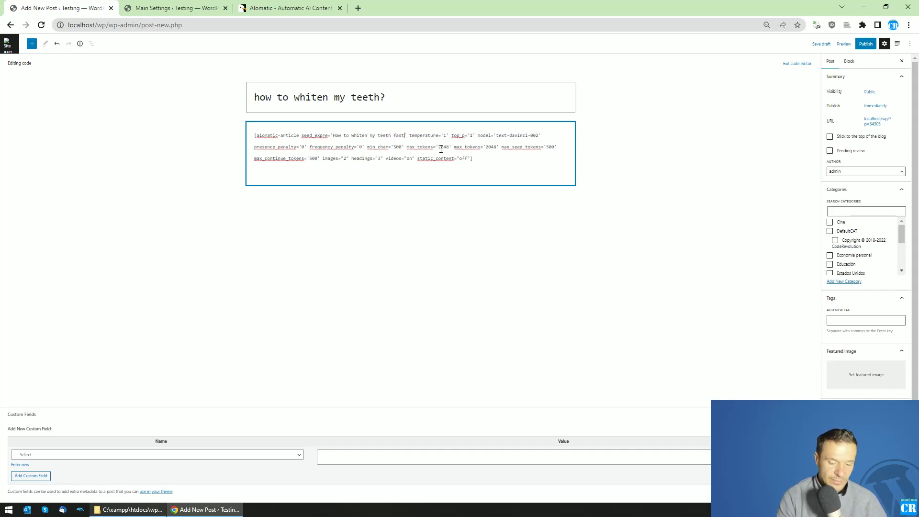
type("?")
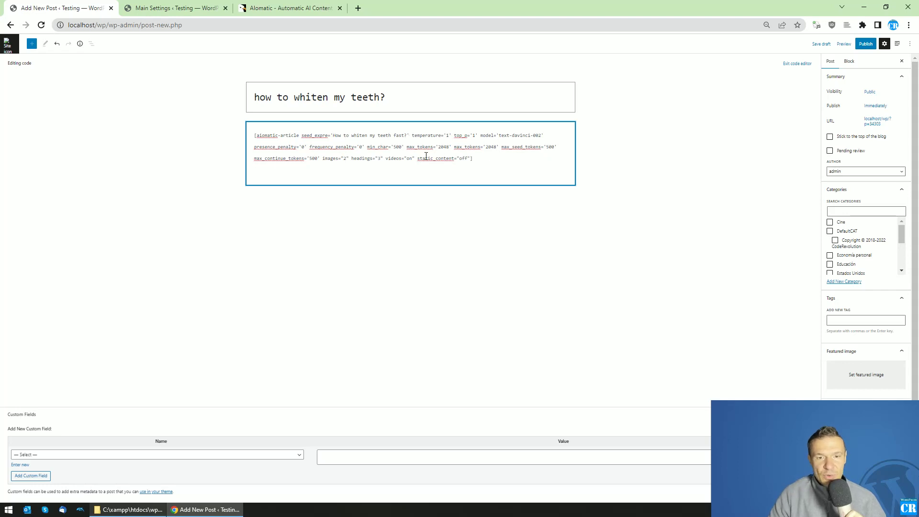
left_click_drag(417, 159, 454, 158)
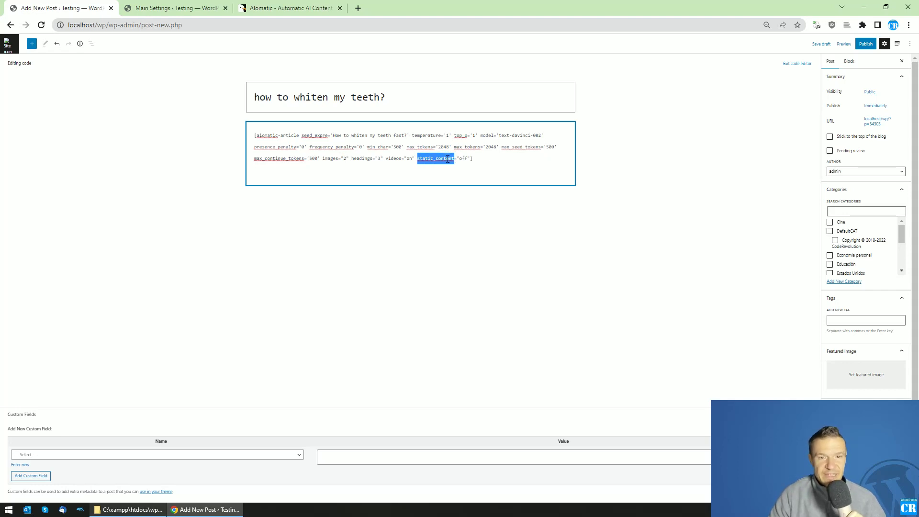
- Change the shortcode's static_content value from "off" to "on" and start publishing
double_click(464, 159)
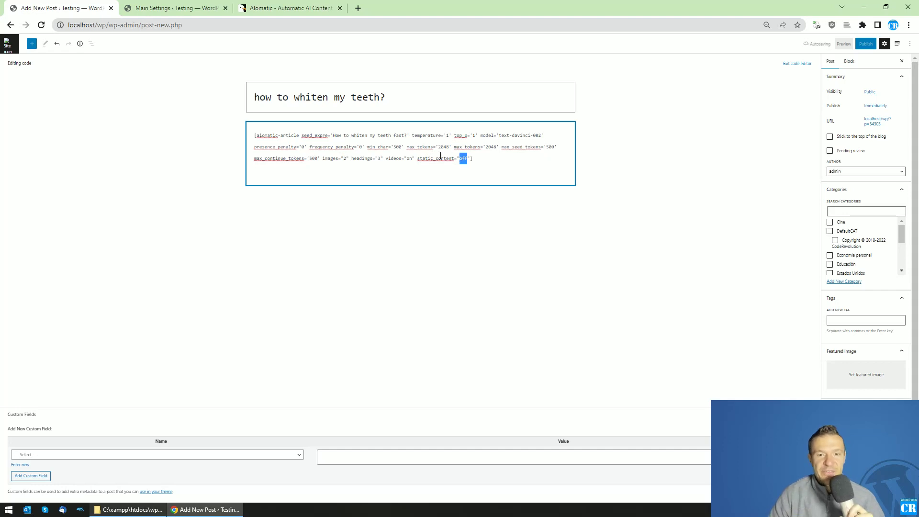
type("on")
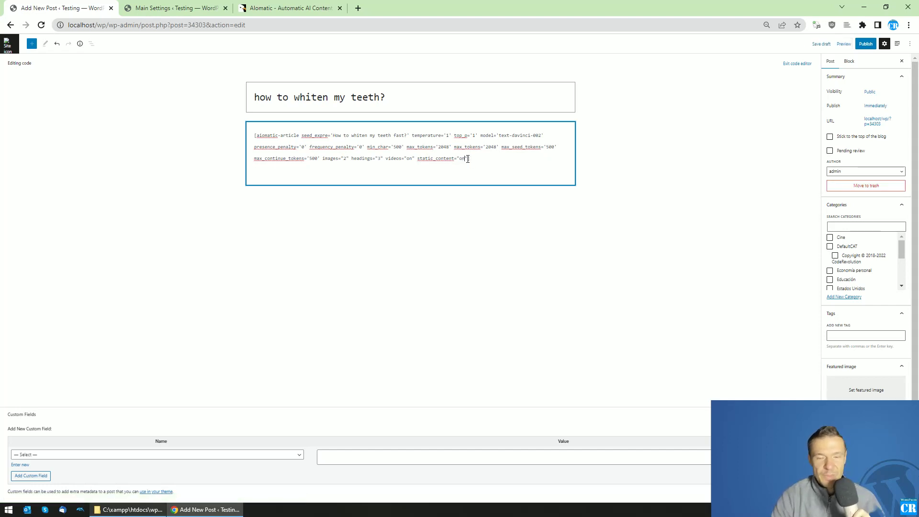
left_click_drag(470, 159, 255, 138)
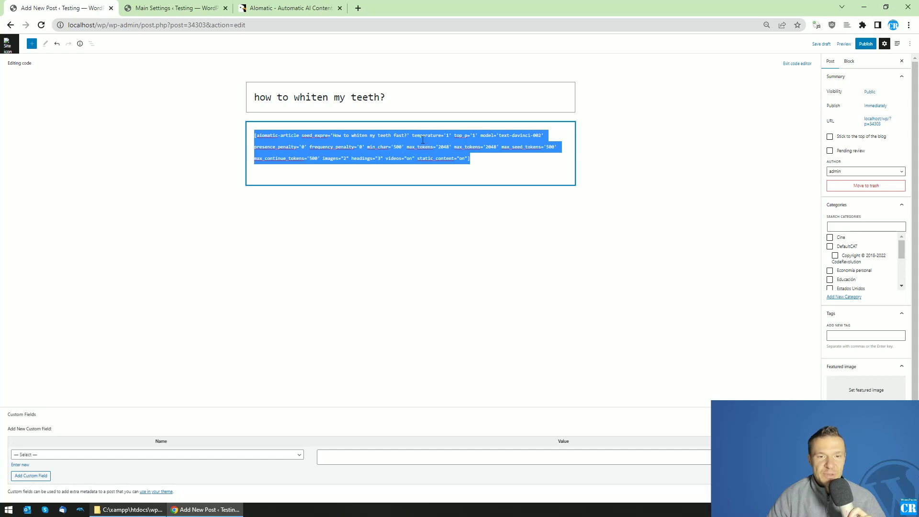
left_click(467, 165)
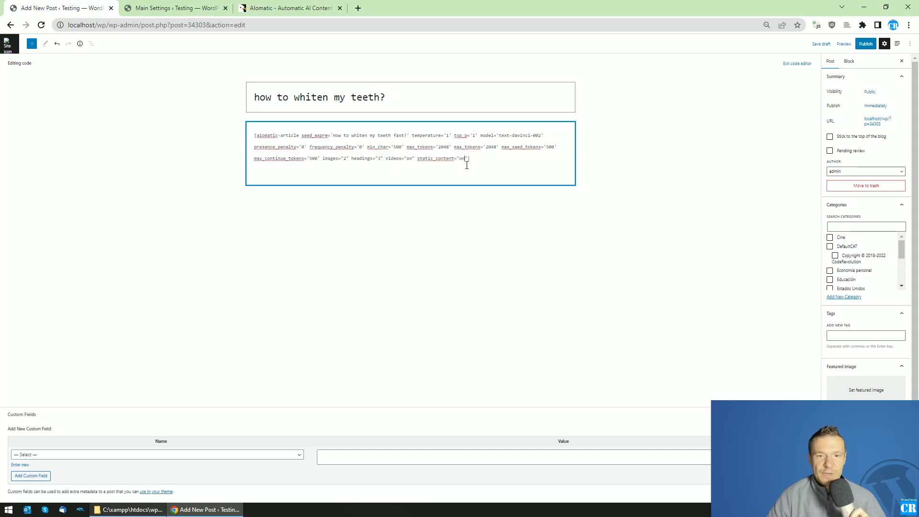
key("BackSpace")
type("ff")
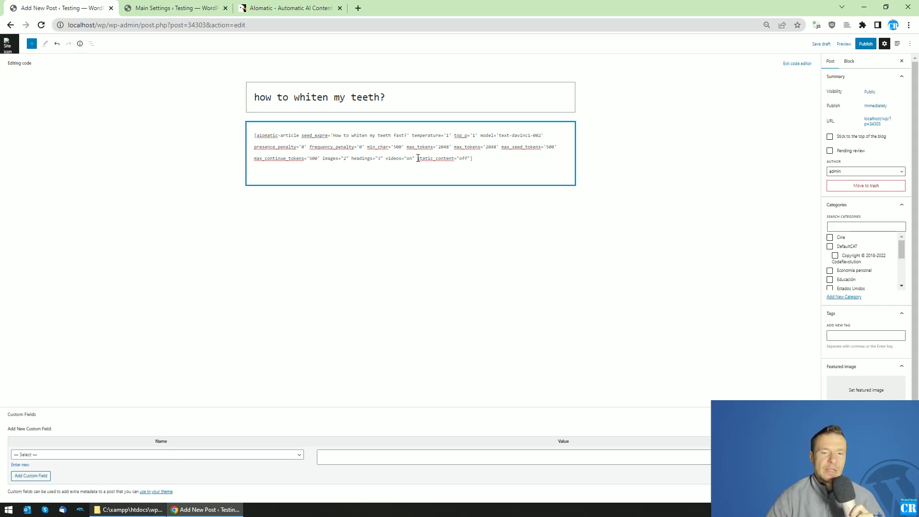
left_click_drag(418, 159, 471, 159)
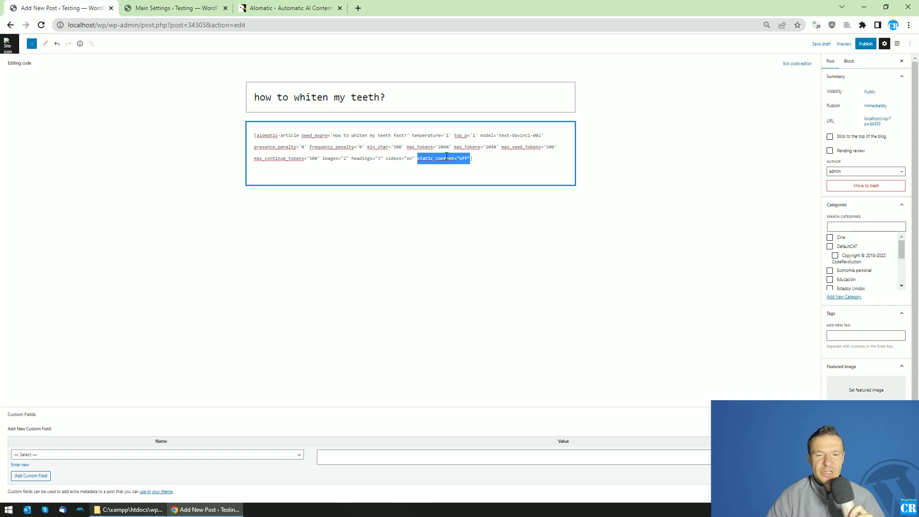
triple_click(253, 137)
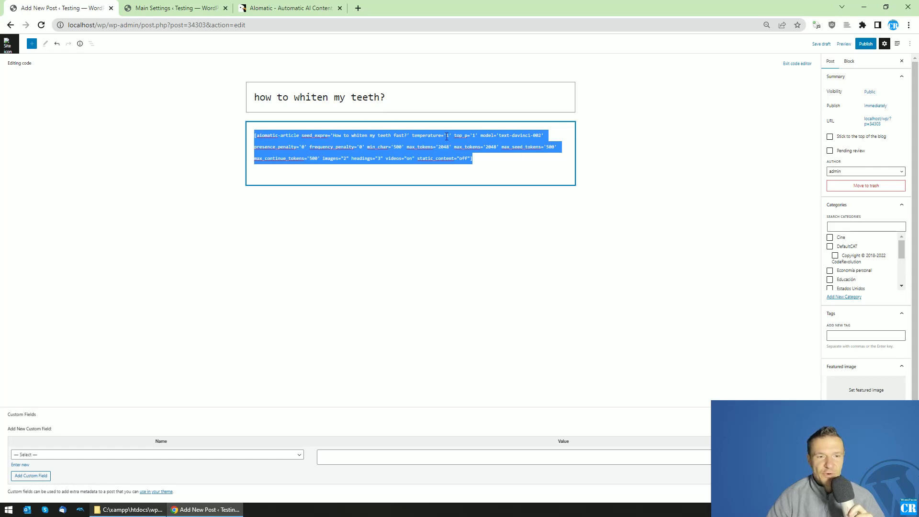
left_click(469, 159)
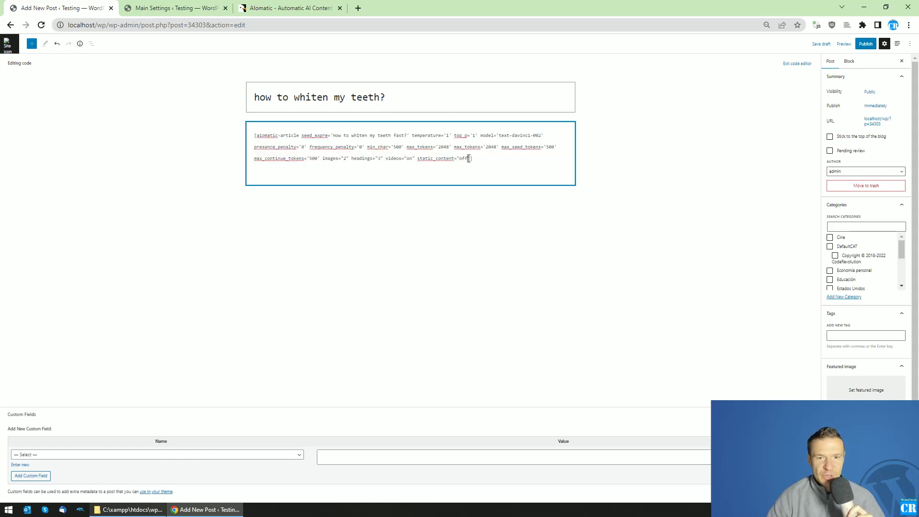
key("BackSpace")
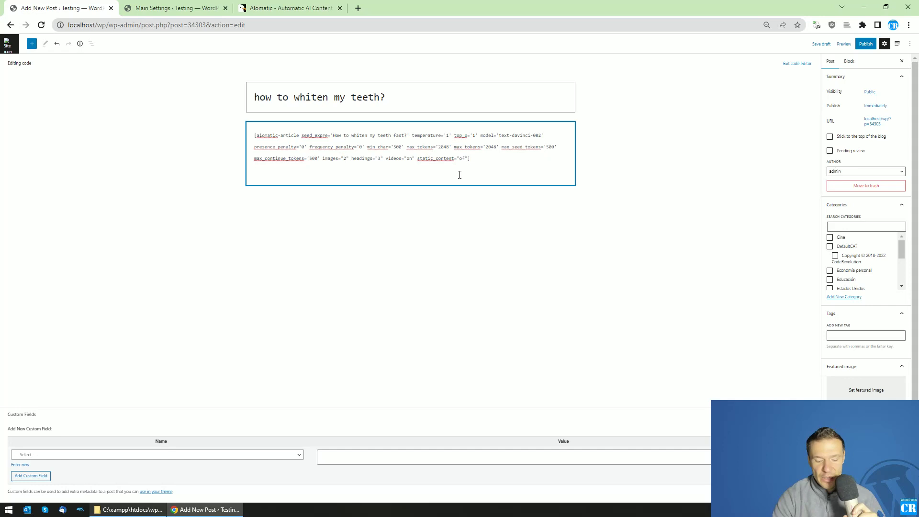
type("n")
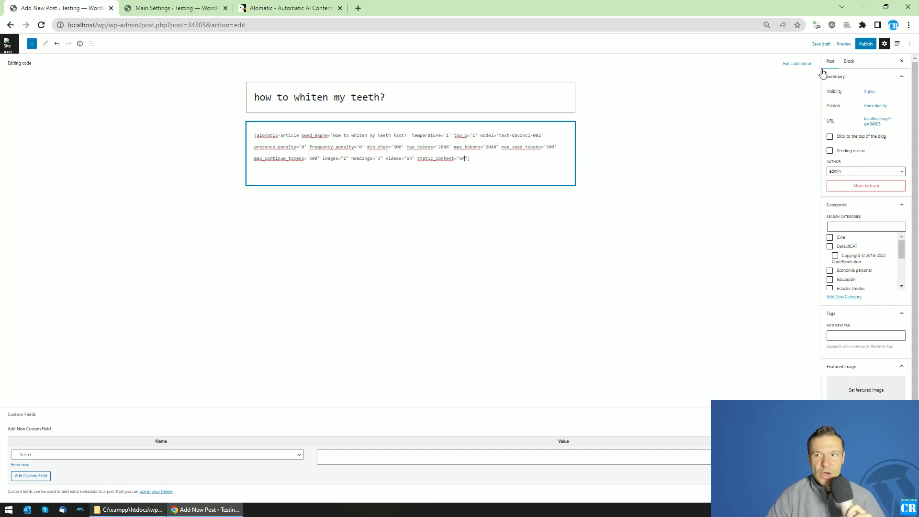
left_click(864, 45)
- Confirm publishing in the pre-publish panel
left_click(854, 44)
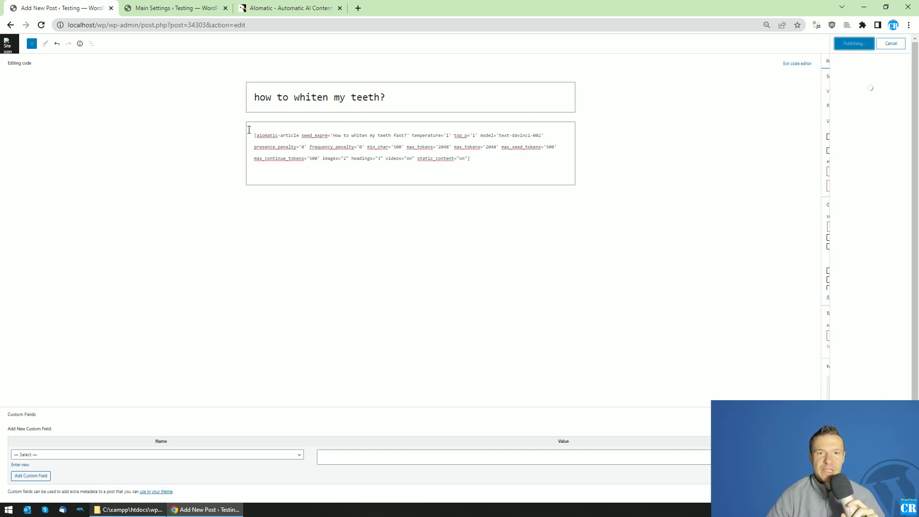
left_click(177, 8)
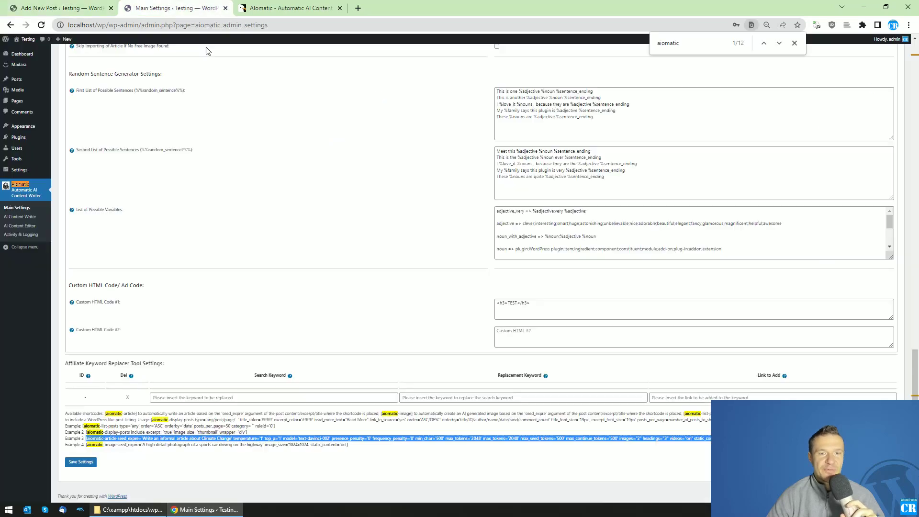
left_click_drag(915, 394, 915, 57)
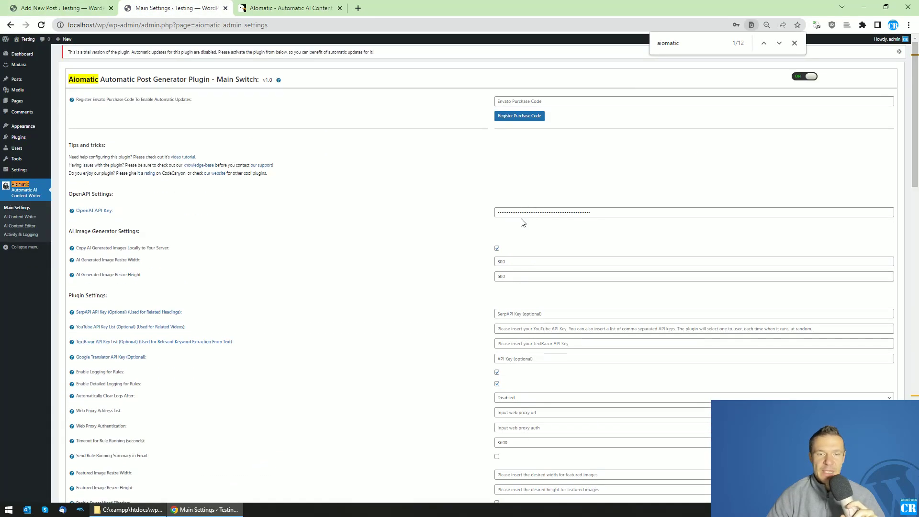
left_click(99, 6)
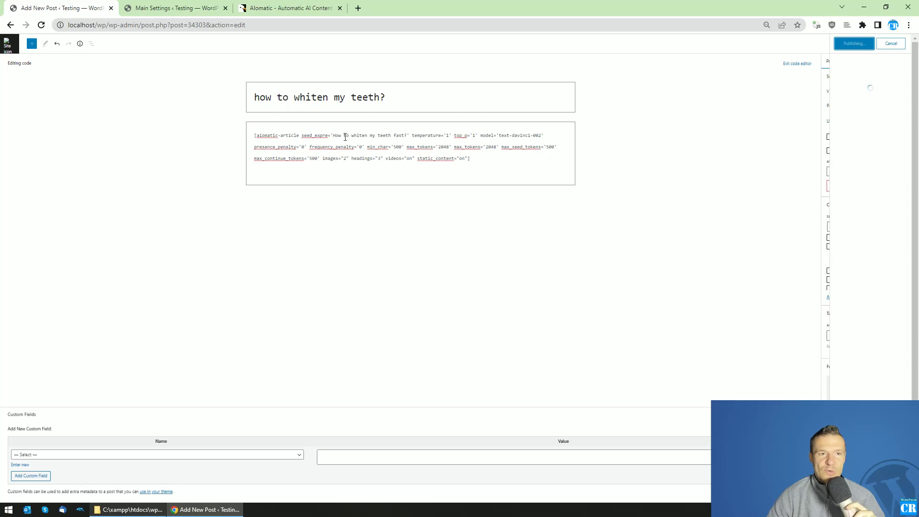
- Wait for 'Post published', glancing at the CodeCanyon and Aiomatic settings tabs meanwhile
left_click(285, 6)
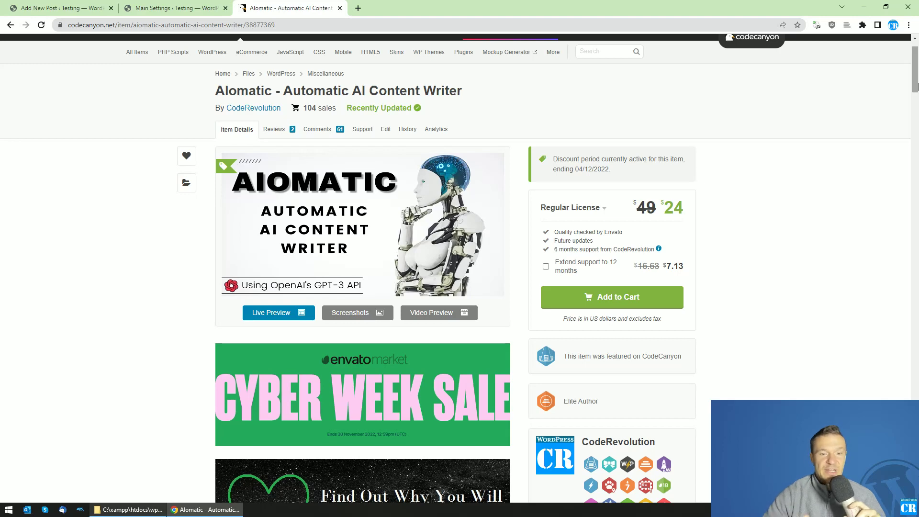
left_click(186, 6)
left_click(58, 6)
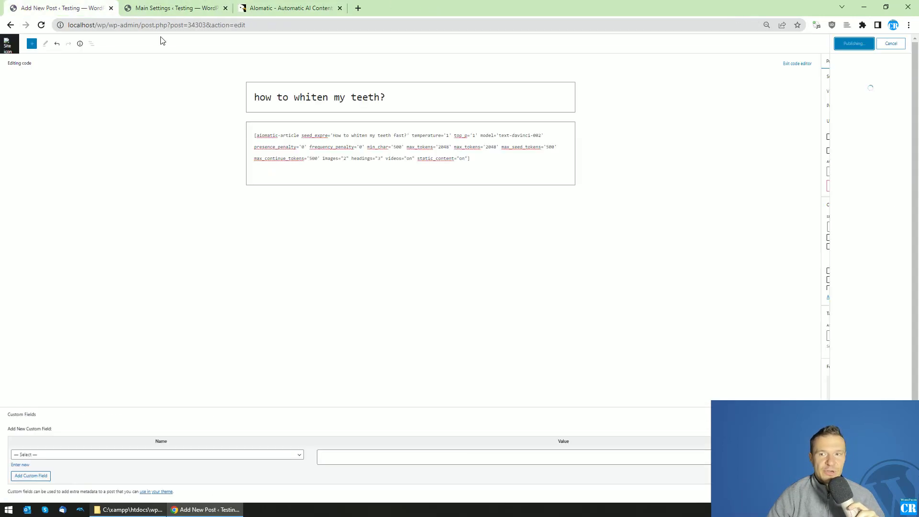
left_click(162, 7)
left_click(792, 42)
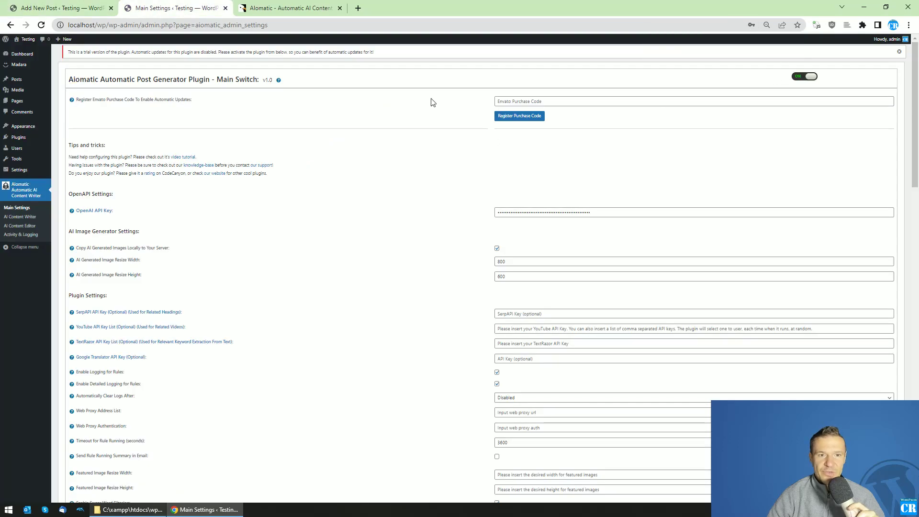
left_click(89, 6)
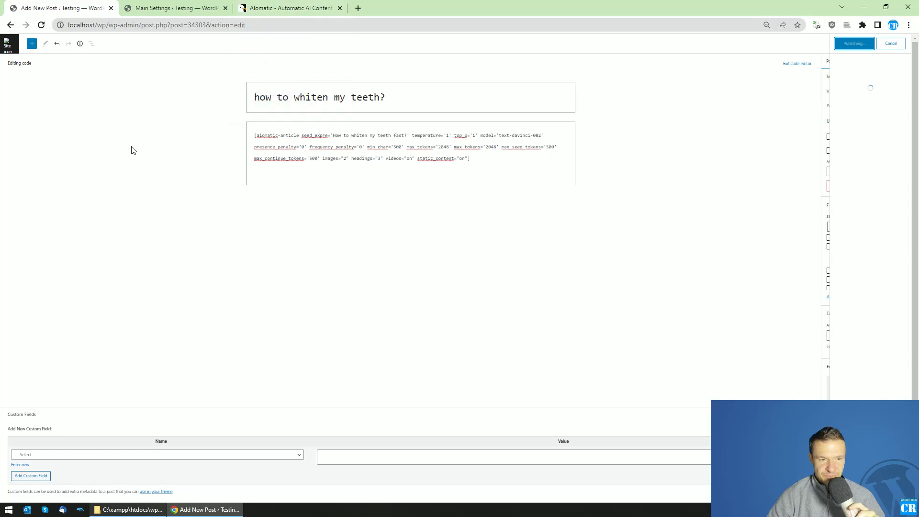
left_click(264, 5)
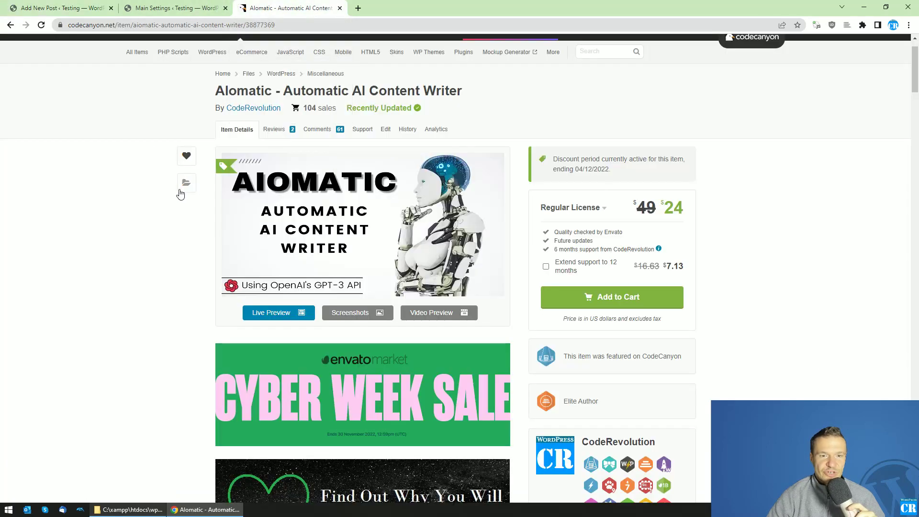
left_click(64, 7)
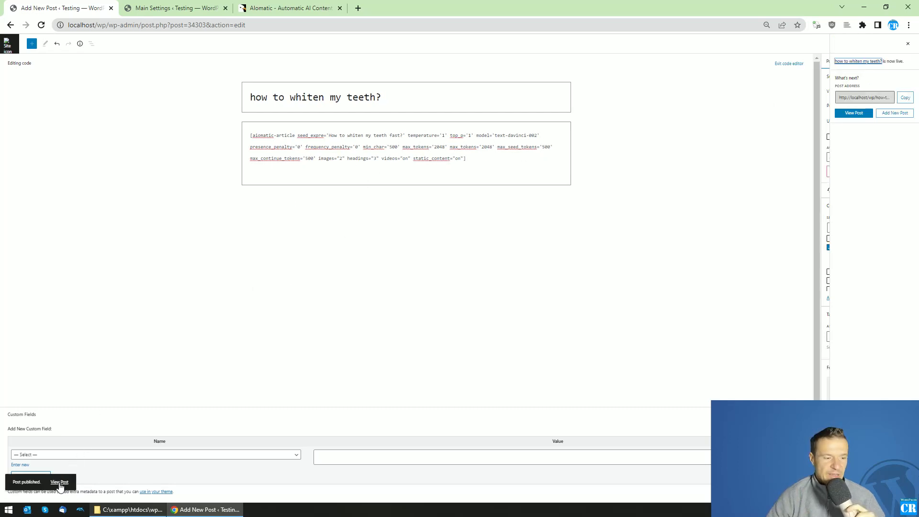
- Open the published post's permalink from the Summary panel in a new tab
left_click(60, 482)
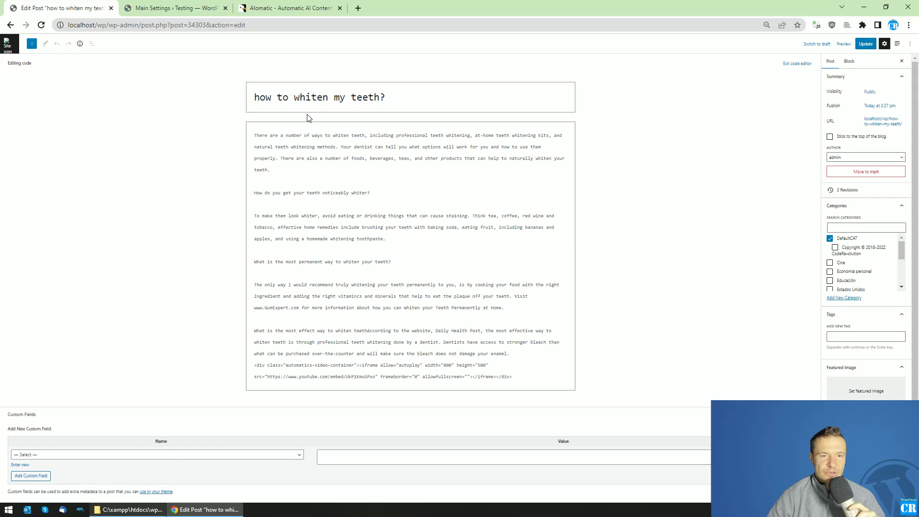
scroll(847, 335, "down", 1)
scroll(848, 350, "up", 1)
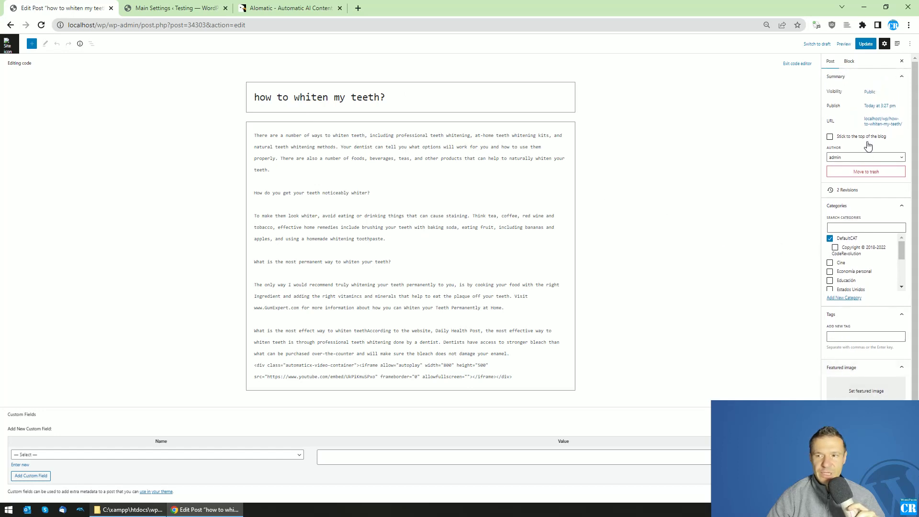
left_click(871, 124)
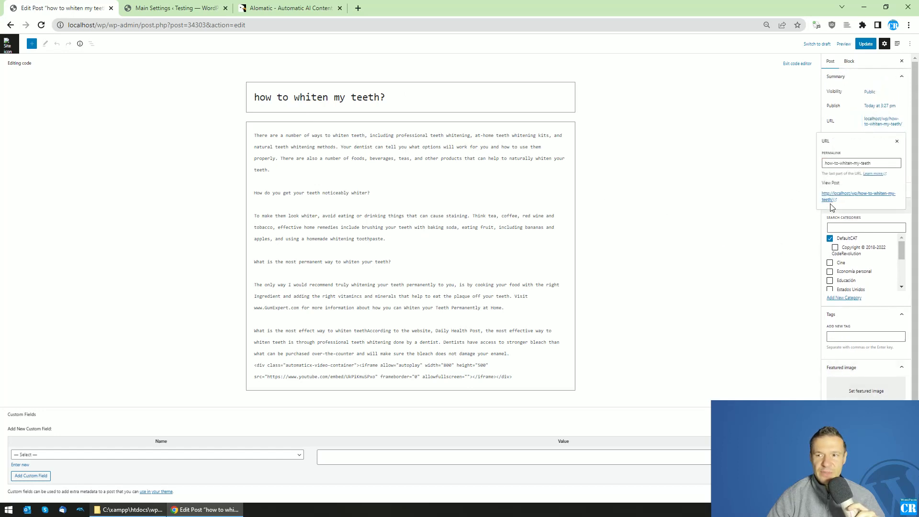
left_click(857, 194)
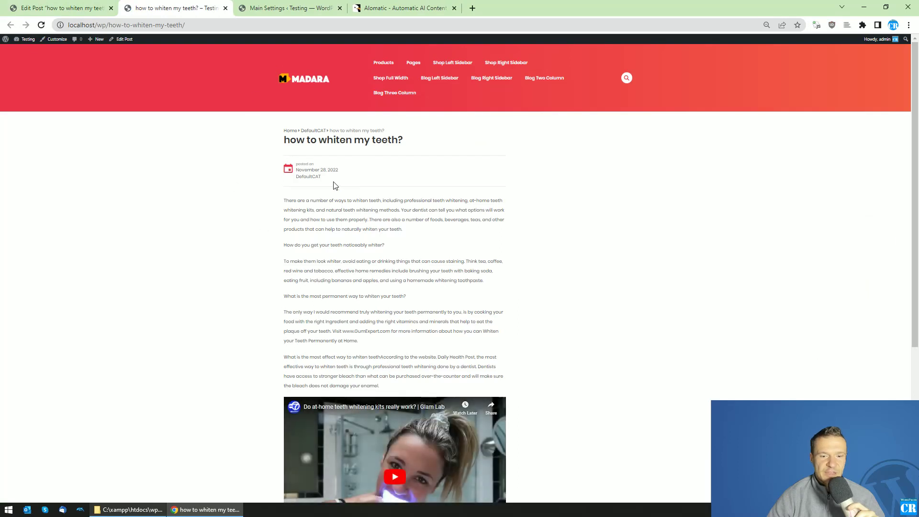
- Select the article text on the live post, reload the page, and return to the editor
left_click_drag(290, 140, 372, 141)
left_click(372, 142)
left_click_drag(291, 140, 265, 156)
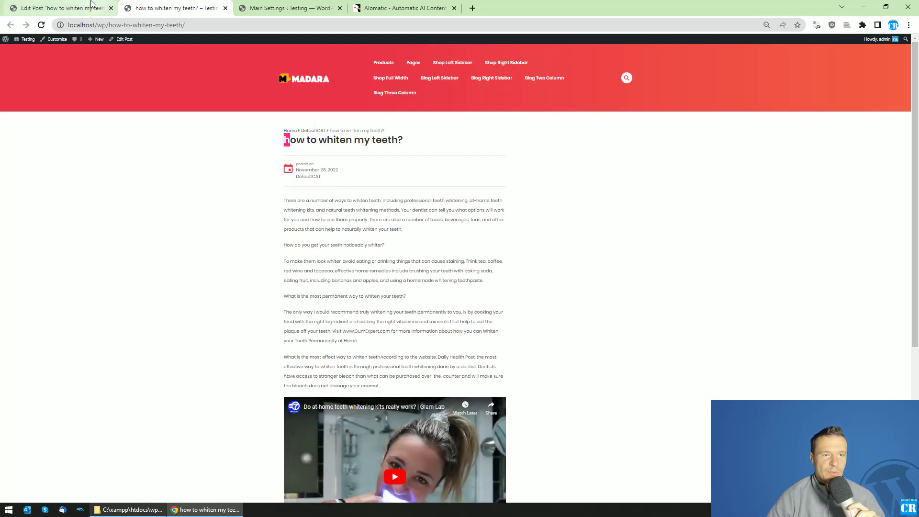
scroll(296, 241, "down", 2)
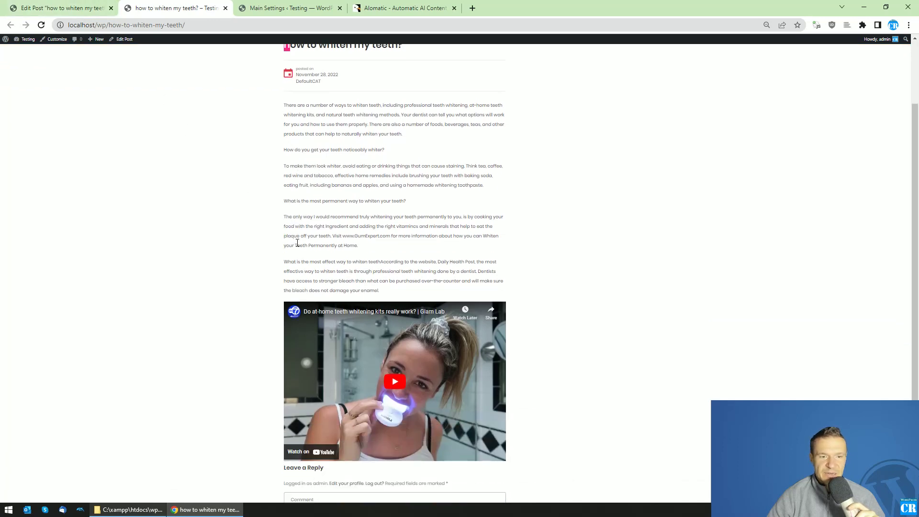
scroll(294, 244, "up", 1)
scroll(294, 244, "down", 1)
left_click_drag(299, 114, 491, 104)
scroll(379, 191, "up", 2)
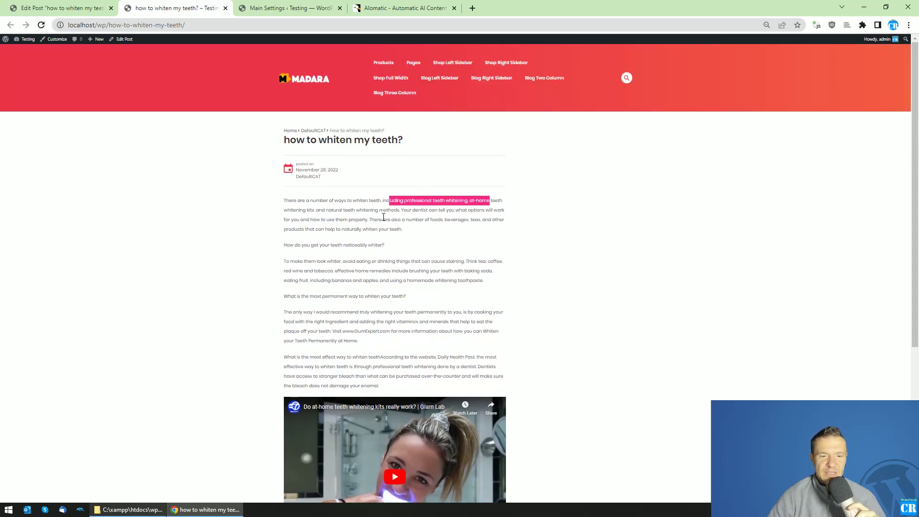
left_click_drag(284, 200, 409, 387)
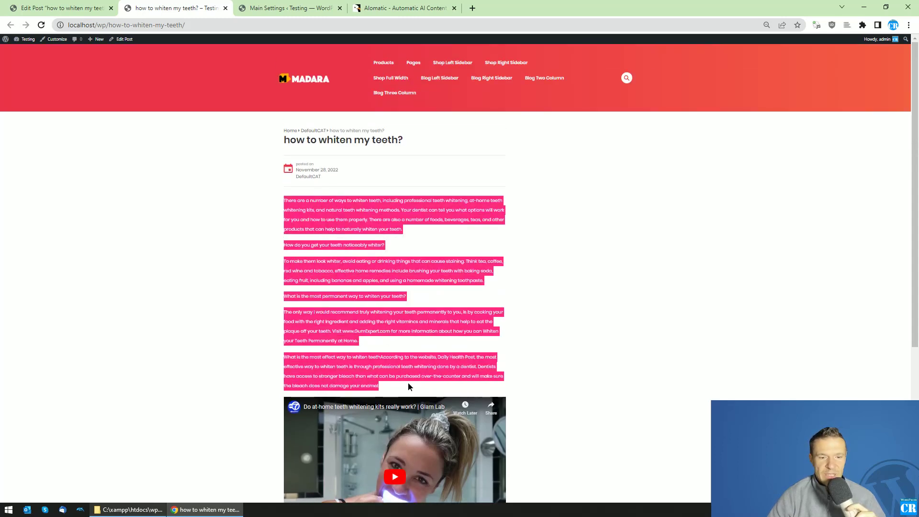
left_click(41, 25)
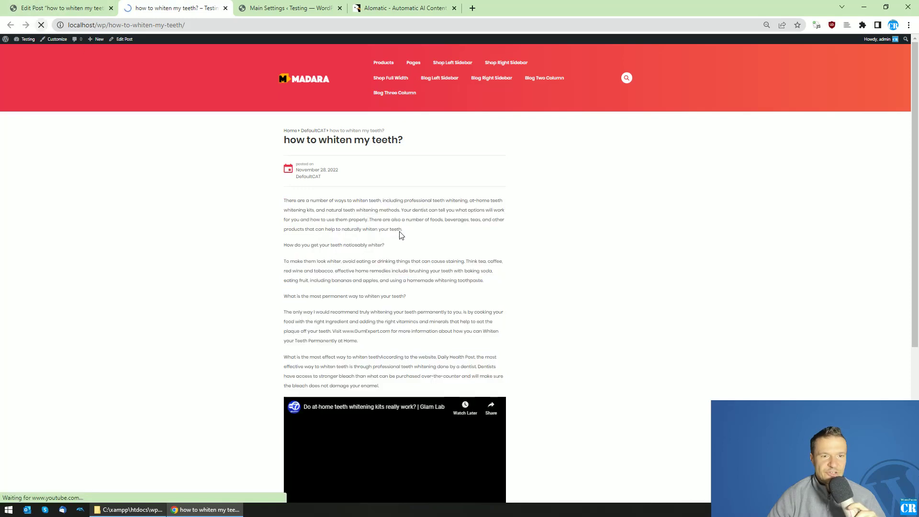
key("ctrl+shift+Tab")
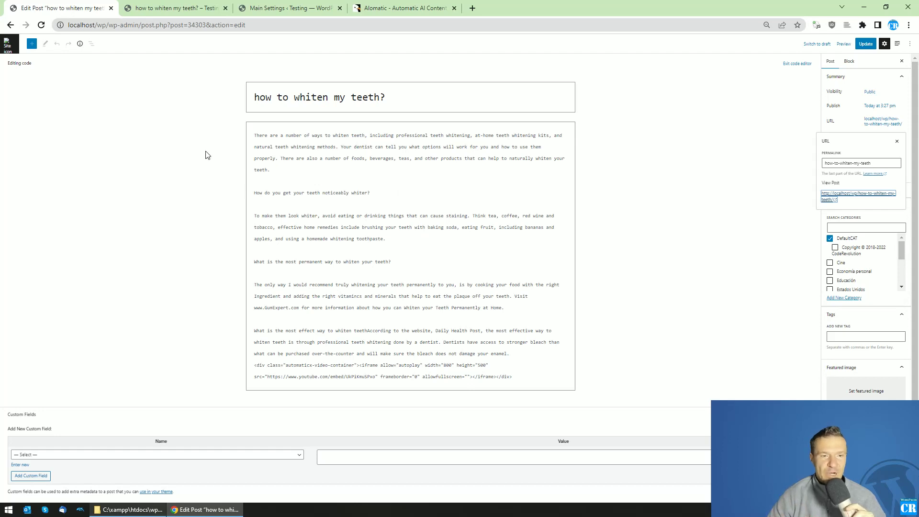
- Compare the editor's stored article text with the live post, then view the CodeCanyon Aiomatic page
left_click_drag(254, 129, 521, 378)
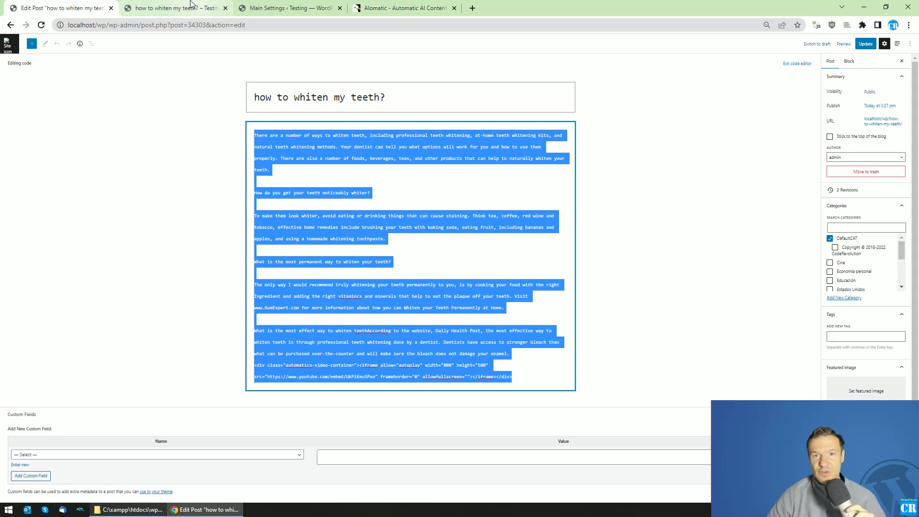
mouse_move(190, 4)
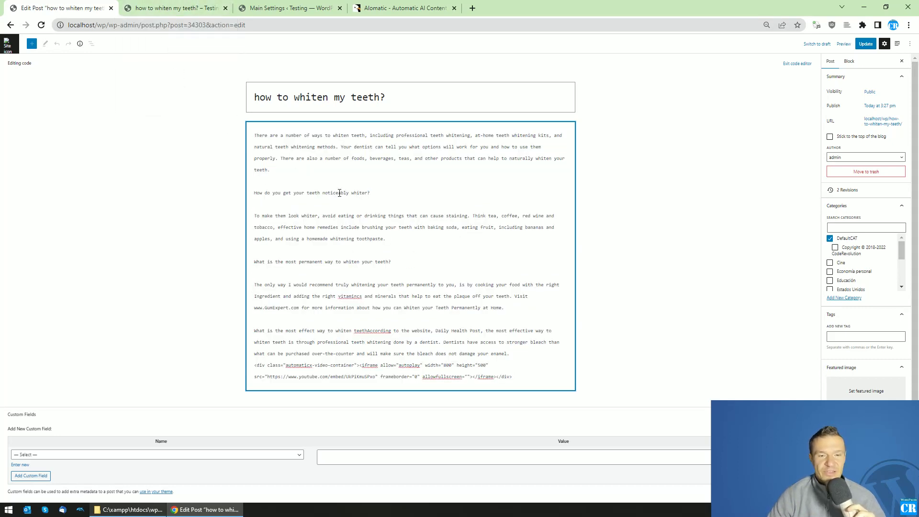
left_click(153, 7)
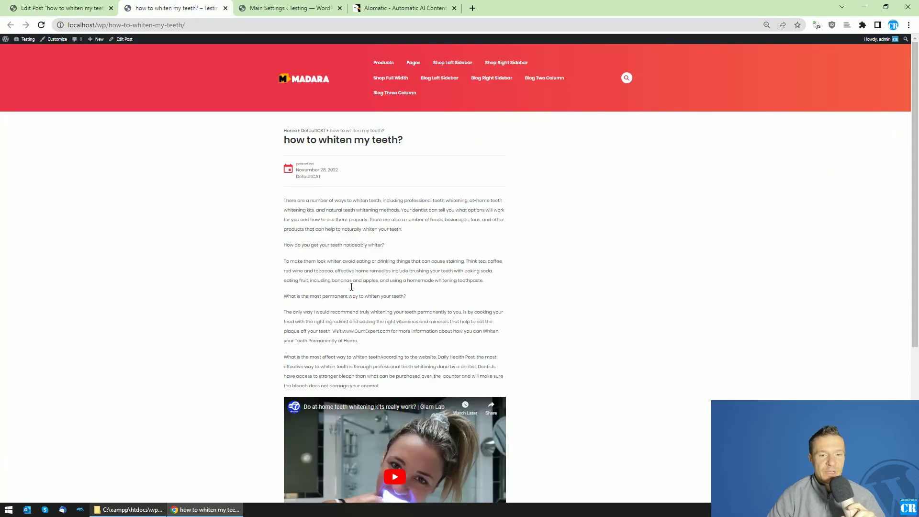
left_click(106, 5)
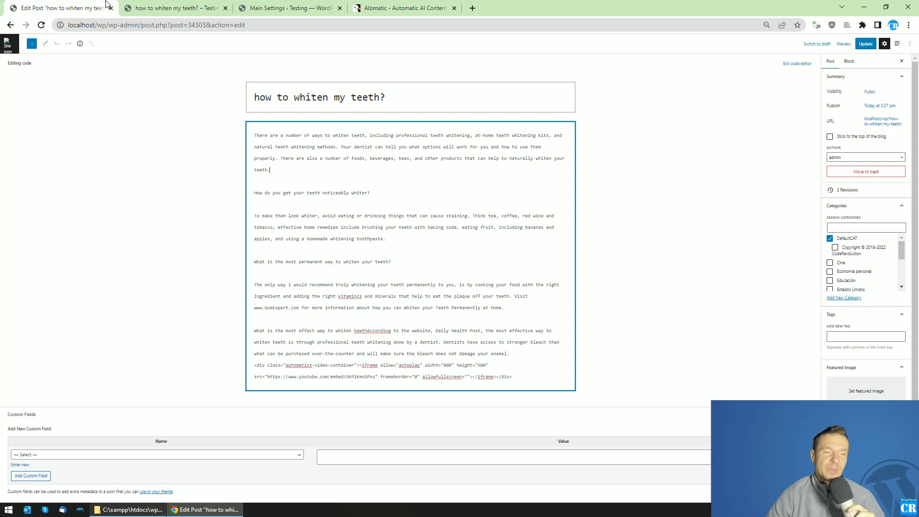
left_click(369, 7)
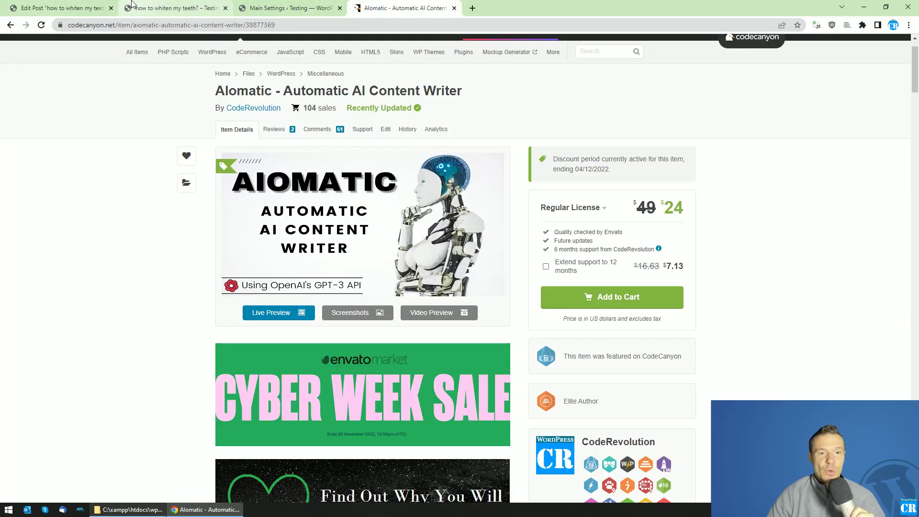
mouse_move(132, 4)
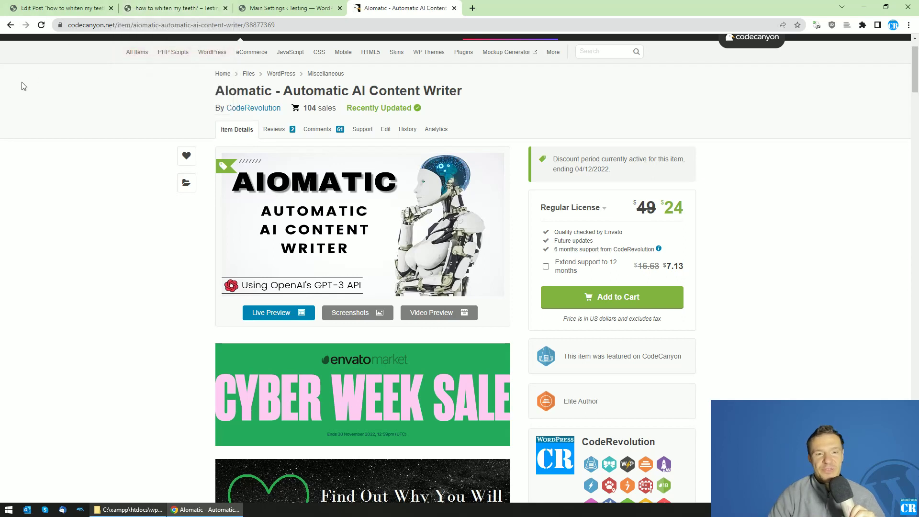